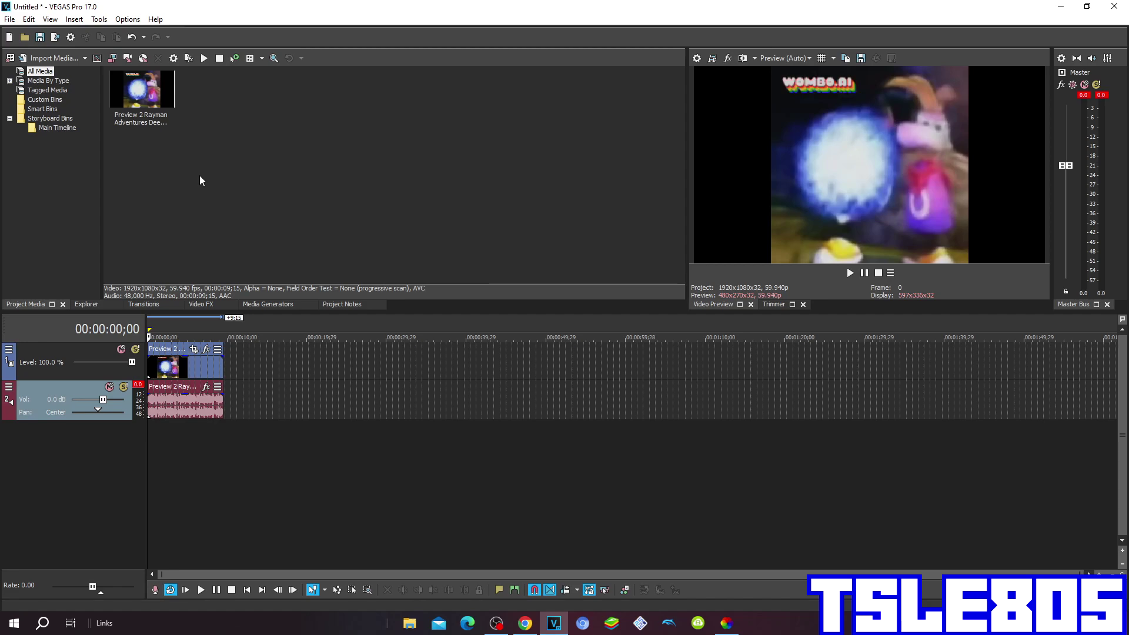
# Select the imported Rayman clip in Project Media.
pyautogui.moveTo(236, 175)
pyautogui.mouseDown()
pyautogui.moveTo(110, 4)
pyautogui.moveTo(272, 155)
pyautogui.mouseUp()
# Show the Video FX plug-in list and pick HSL Adjust to reveal its presets.
pyautogui.click(198, 305)
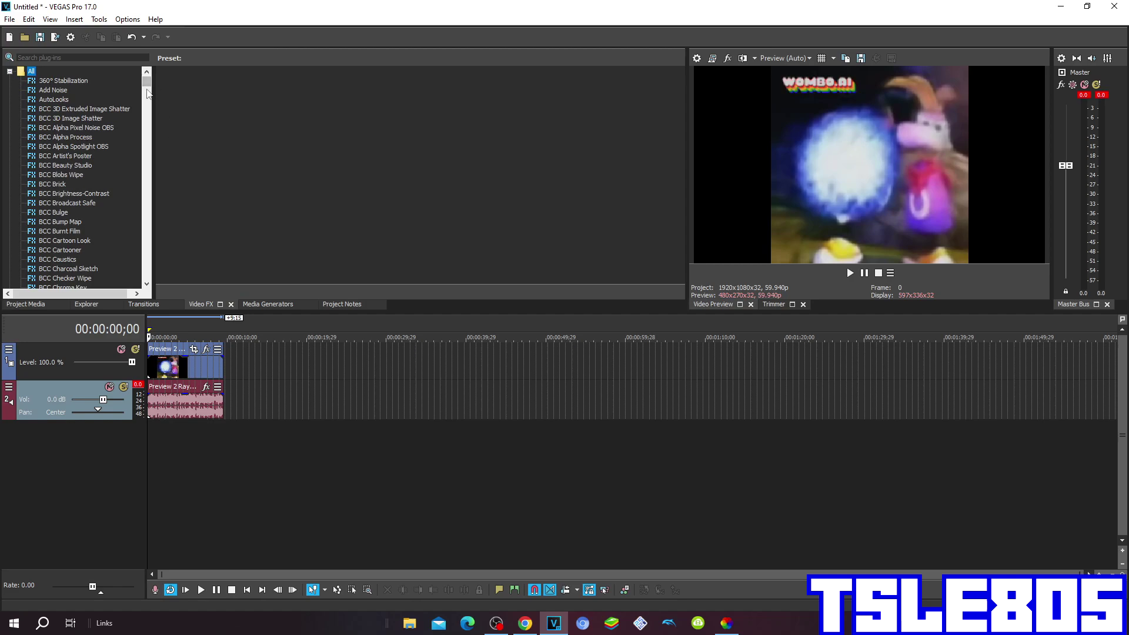
pyautogui.moveTo(145, 81)
pyautogui.mouseDown()
pyautogui.moveTo(141, 192)
pyautogui.moveTo(124, 152)
pyautogui.mouseUp()
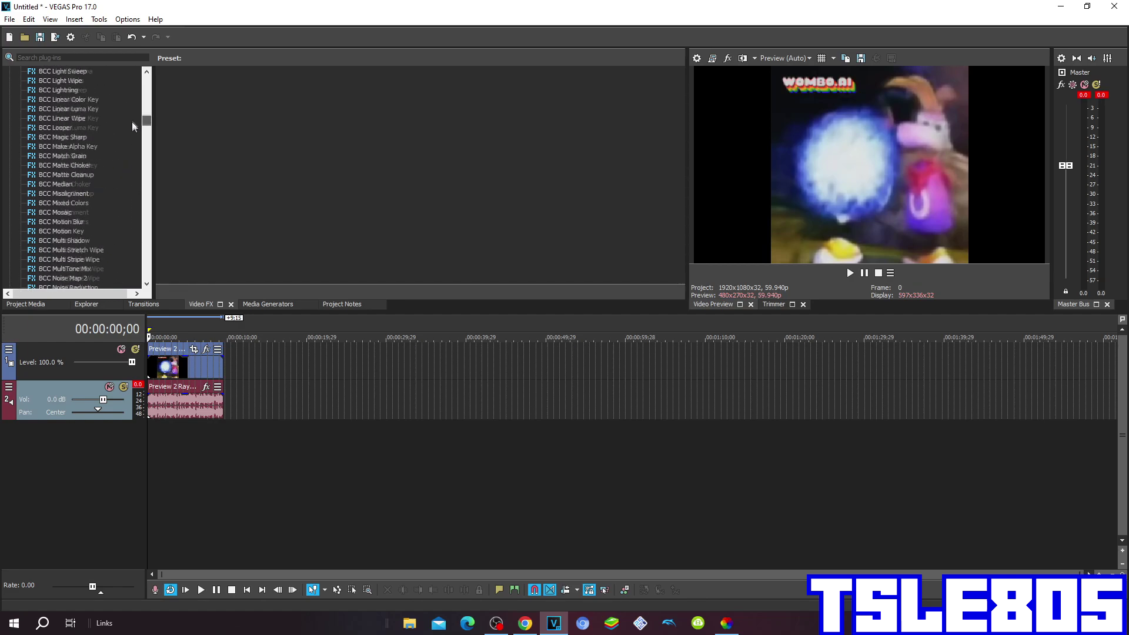
pyautogui.moveTo(125, 152); pyautogui.dragTo(116, 181)
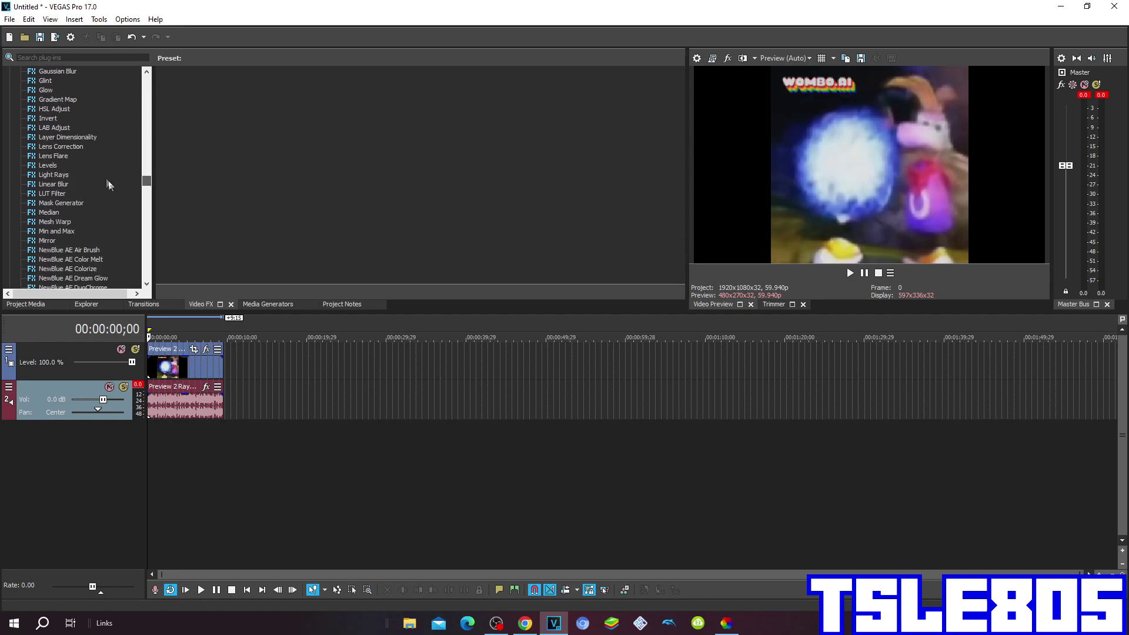
pyautogui.click(56, 109)
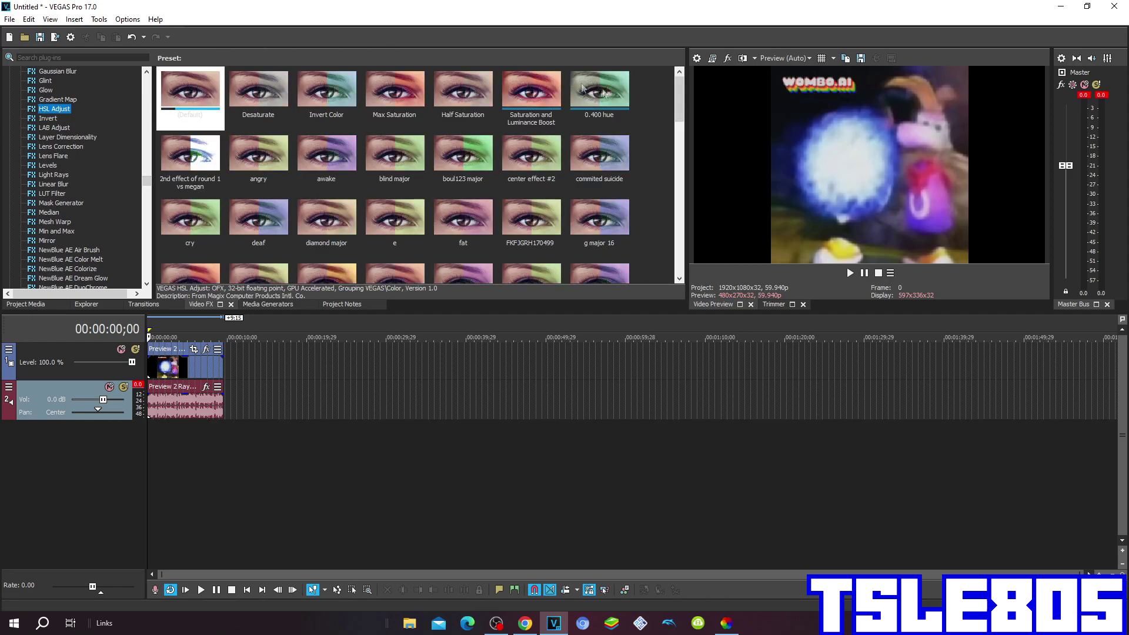
pyautogui.moveTo(676, 107); pyautogui.dragTo(662, 151)
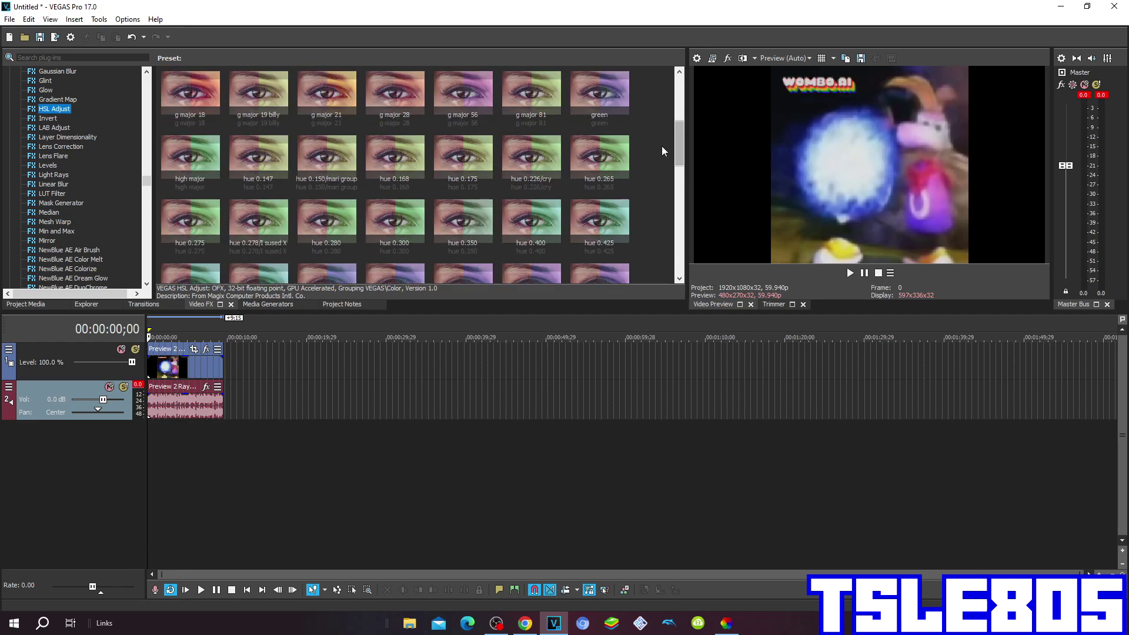
# Apply the HSL Adjust 'hue 0.150/mari group' preset to the Rayman video event and close its FX window.
pyautogui.moveTo(326, 154); pyautogui.dragTo(168, 366)
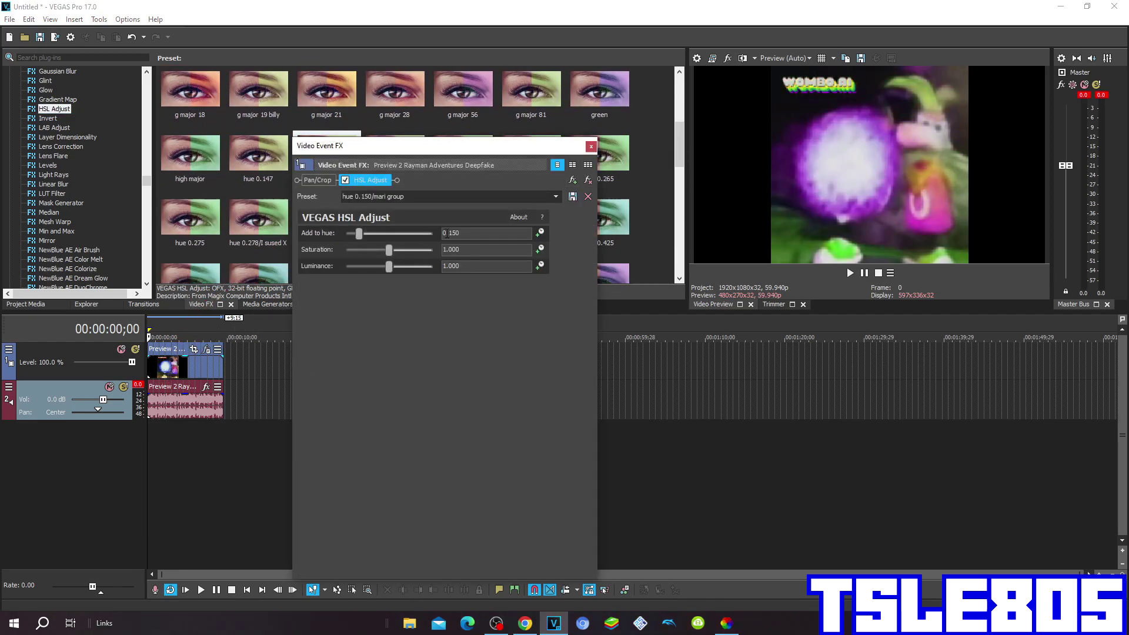
pyautogui.click(590, 146)
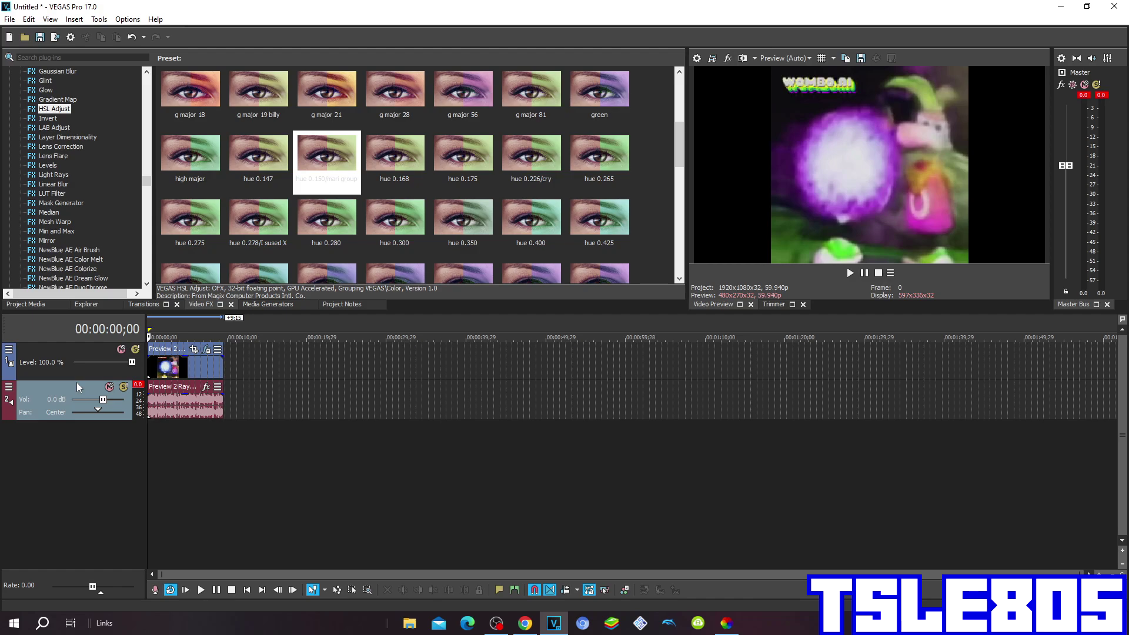
# Set the audio event's time stretch method to élastique with Pro stretch attributes.
pyautogui.rightClick(164, 410)
pyautogui.click(194, 604)
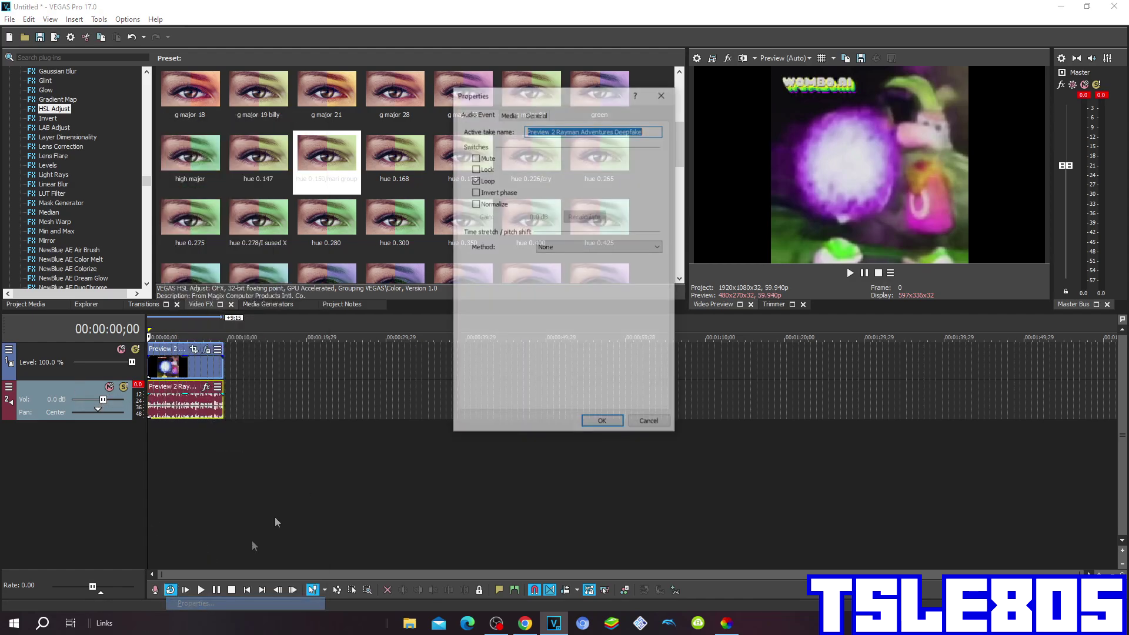
pyautogui.click(563, 249)
pyautogui.click(562, 265)
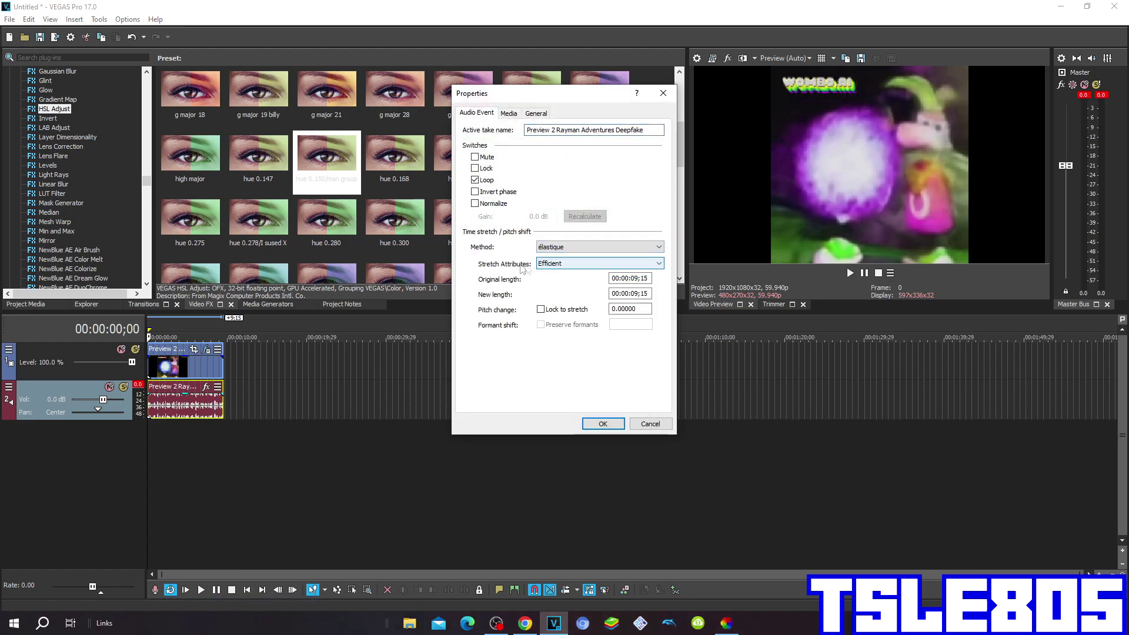
pyautogui.press('Tab')
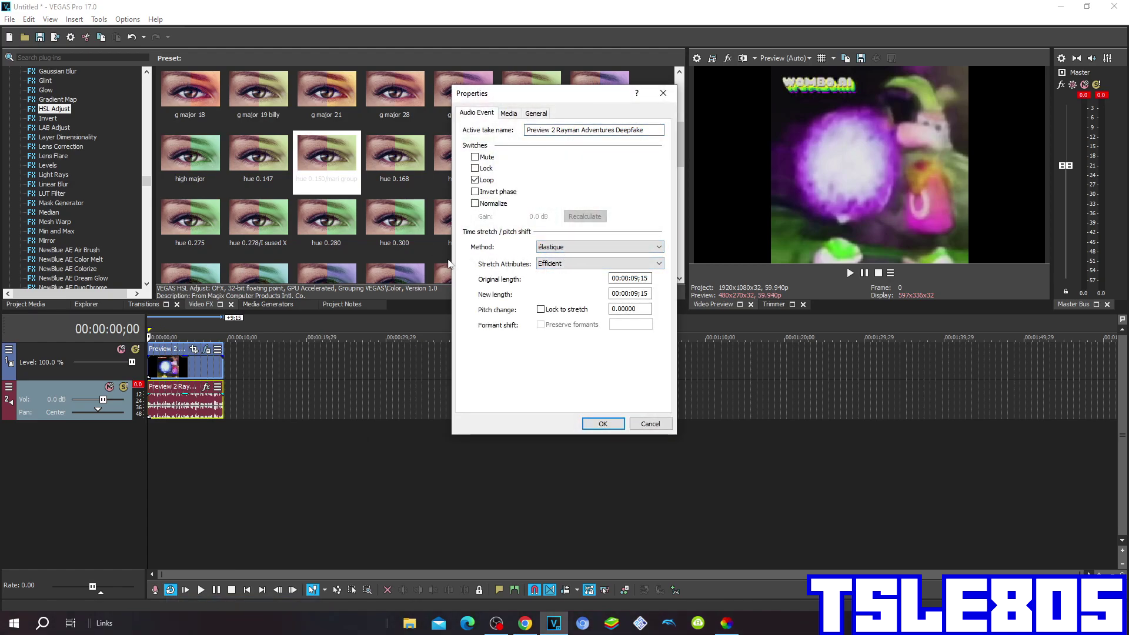
pyautogui.click(540, 267)
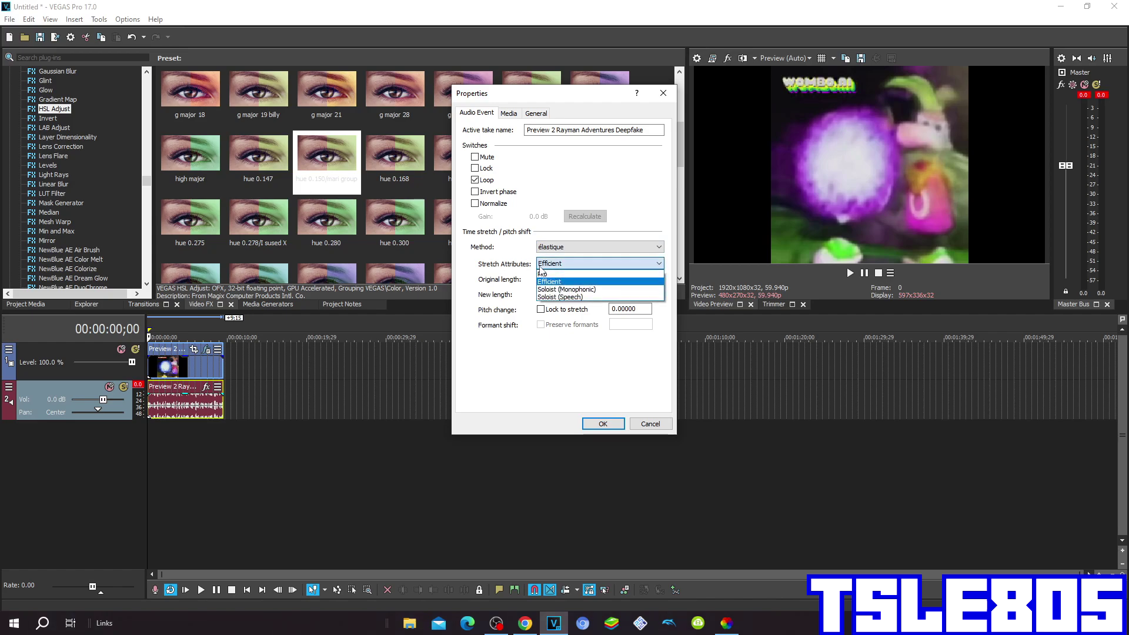
pyautogui.click(542, 272)
# Try the Classic stretch method with the Unpitched drums attribute.
pyautogui.click(552, 249)
pyautogui.click(548, 273)
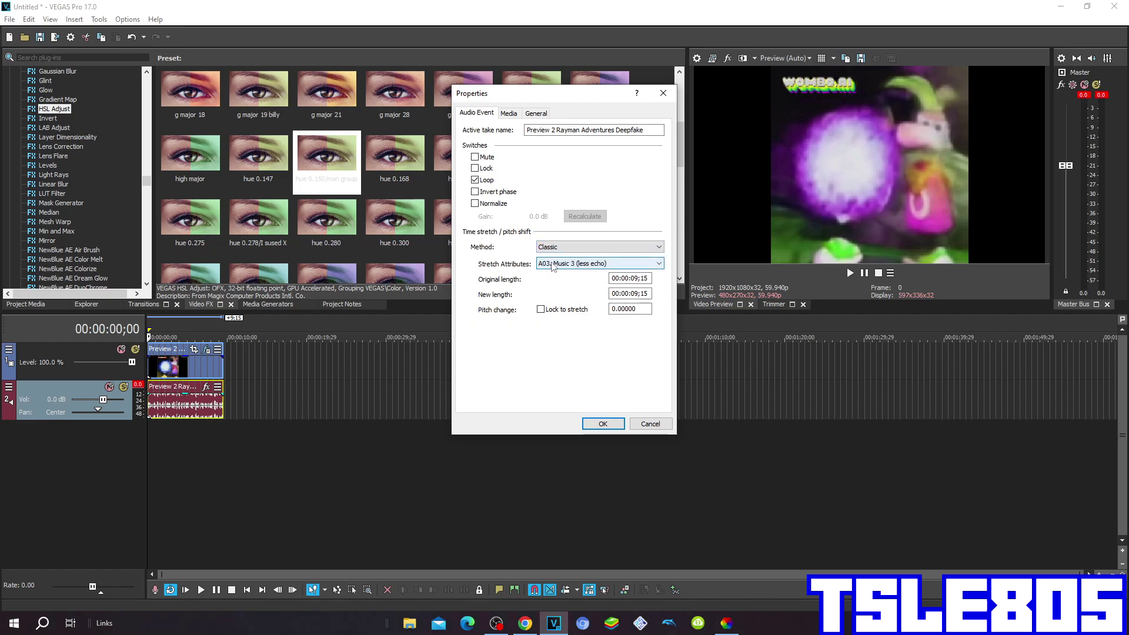
pyautogui.click(552, 264)
pyautogui.click(565, 400)
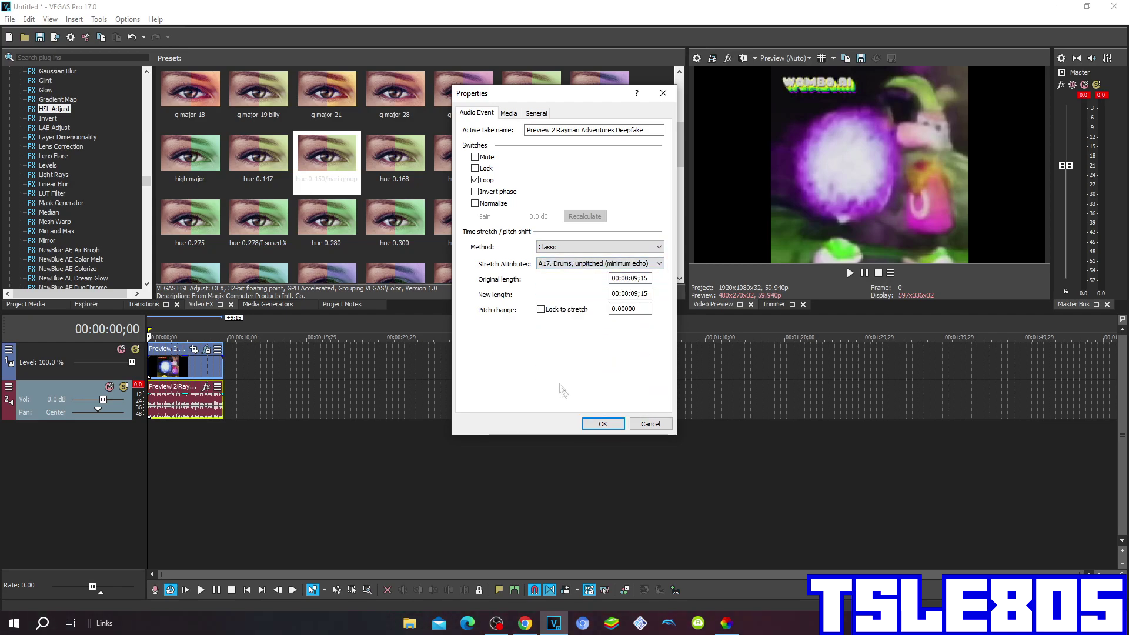
# Return to élastique with Pro attributes and confirm the audio event properties.
pyautogui.click(559, 248)
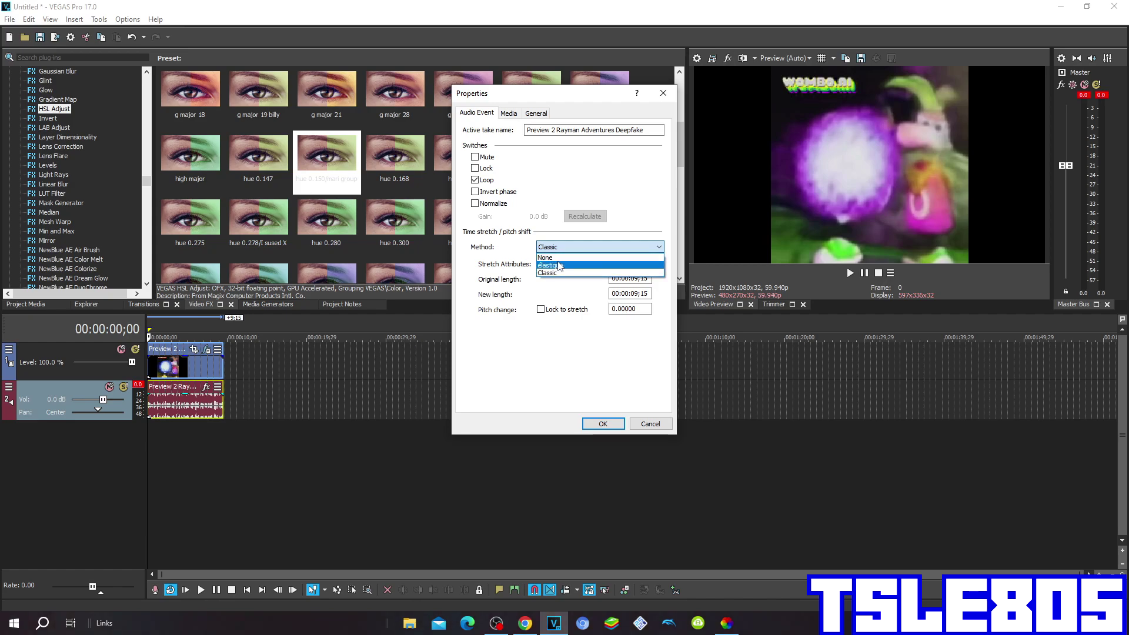
pyautogui.click(558, 265)
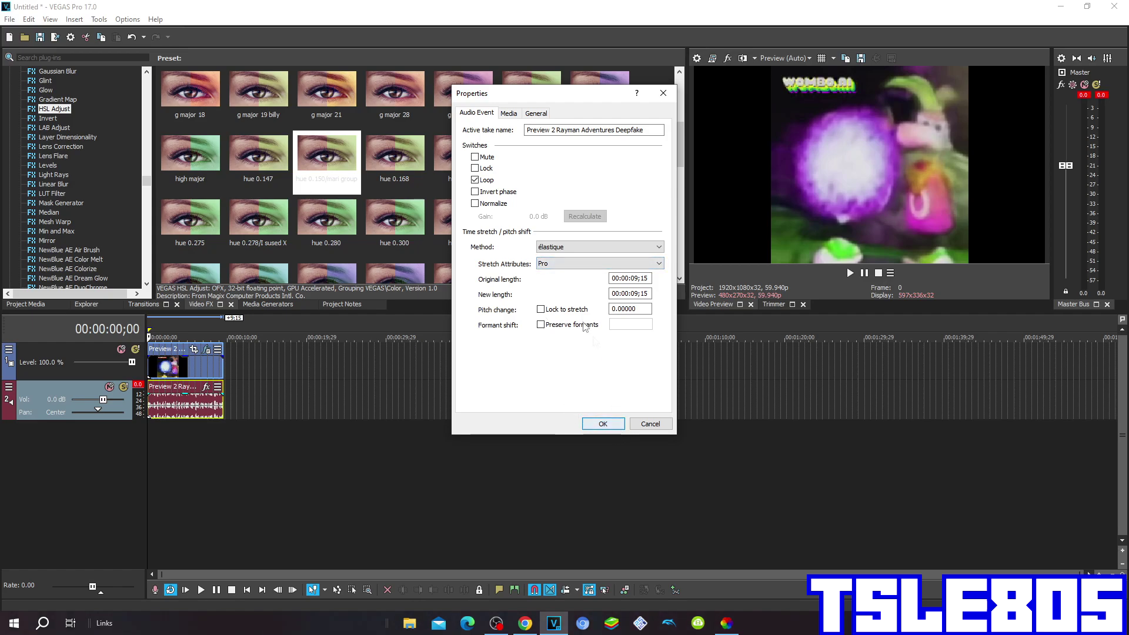
pyautogui.click(555, 264)
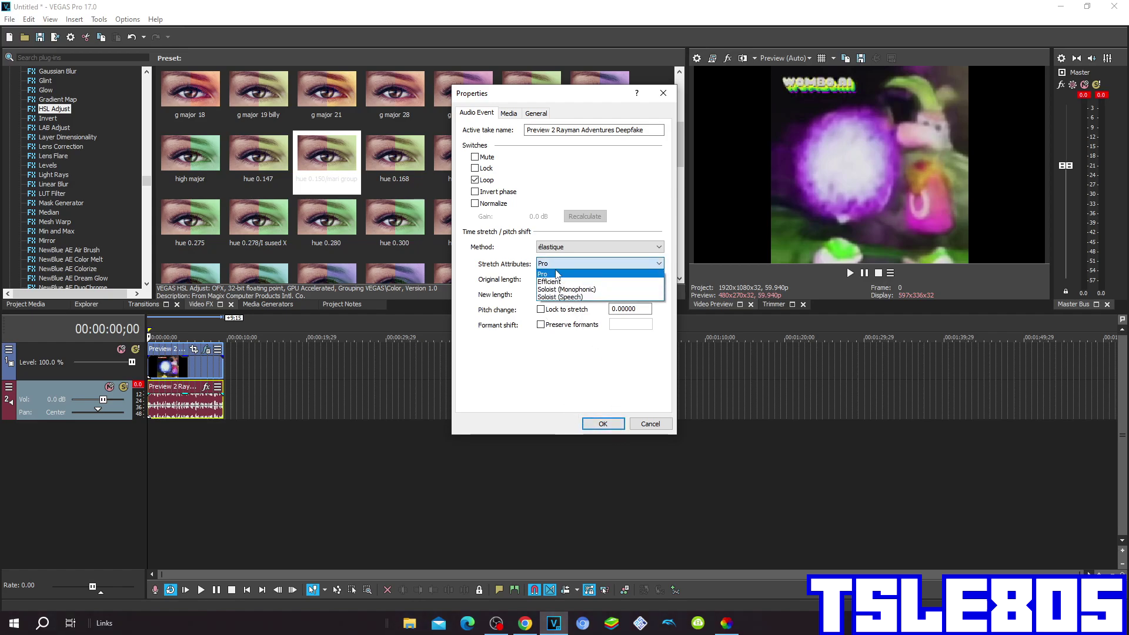
pyautogui.click(558, 274)
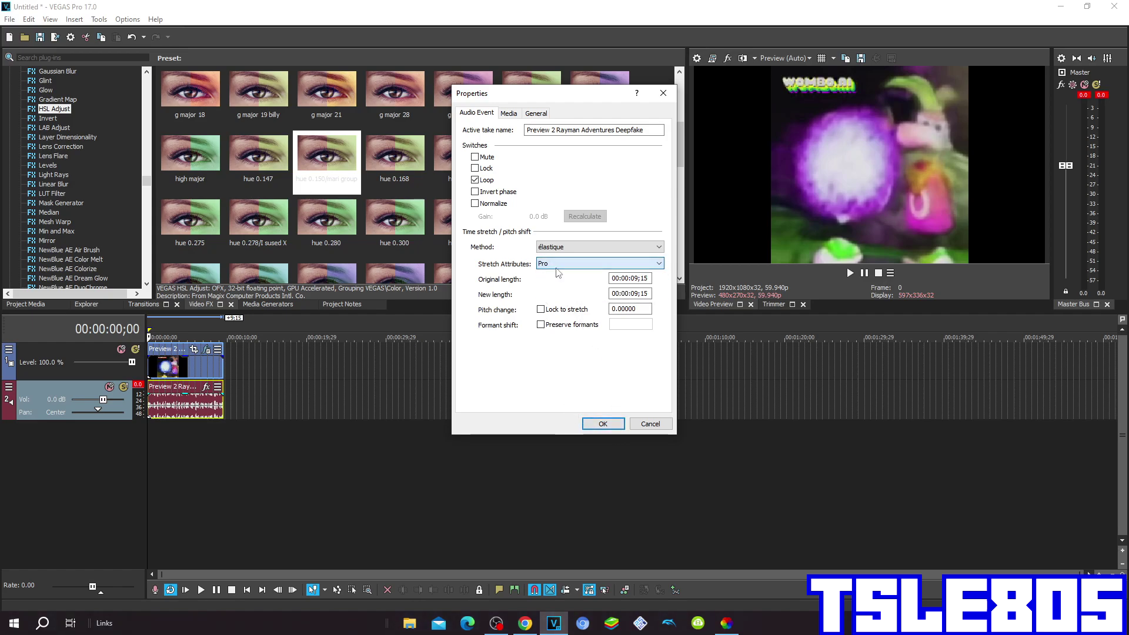
pyautogui.click(602, 423)
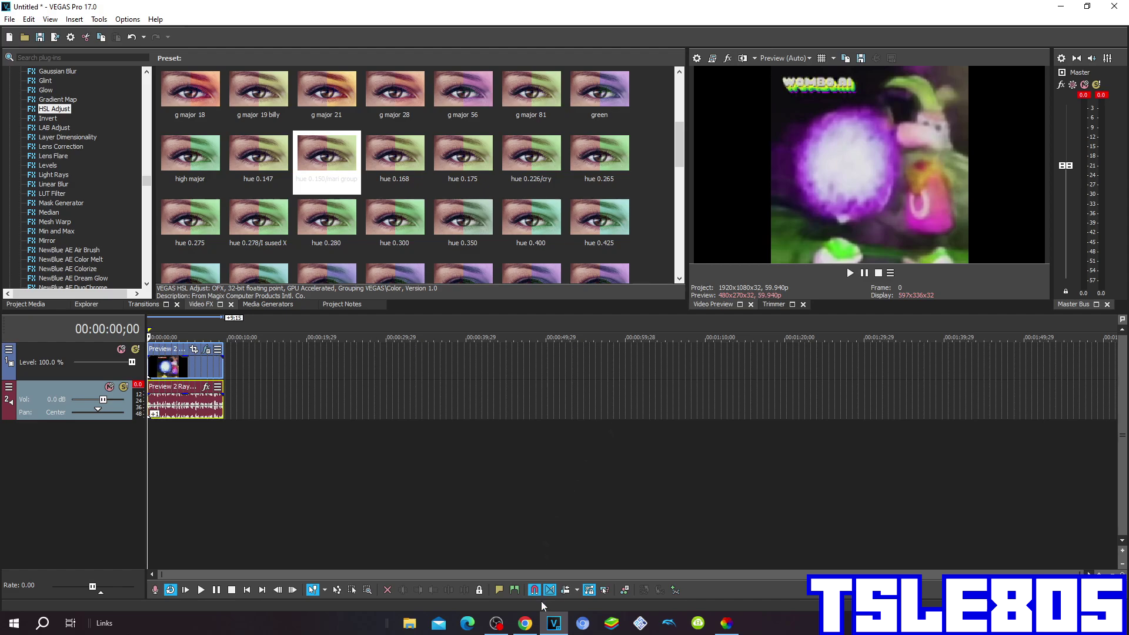
# Play the purple-tinted Rayman clip in the Video Preview, switching to OBS before and after.
pyautogui.click(496, 622)
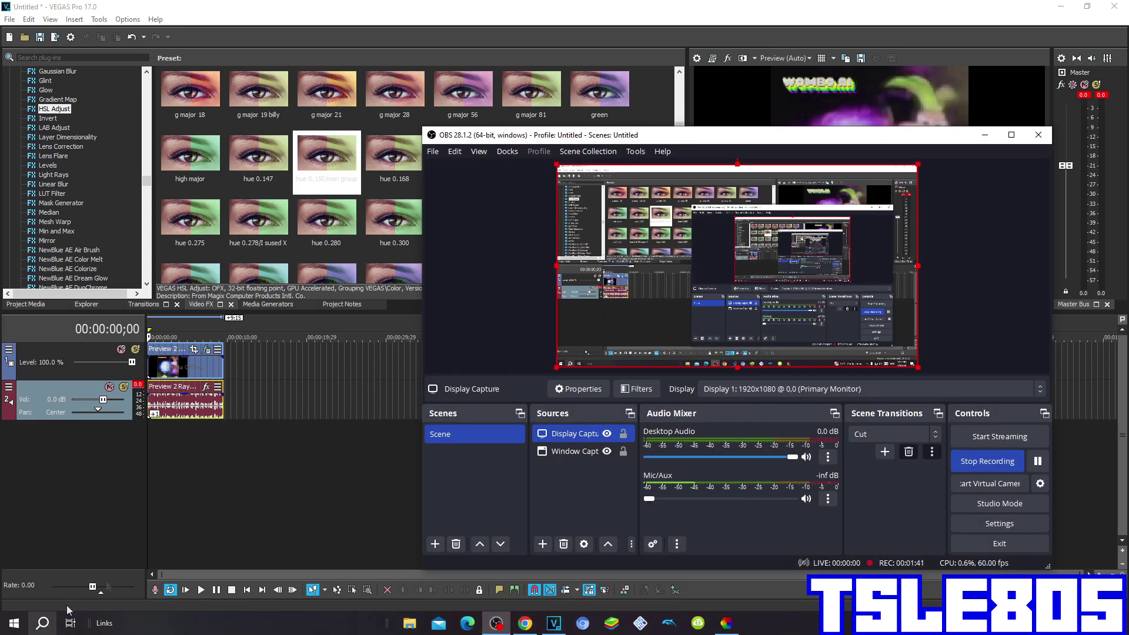
pyautogui.click(985, 135)
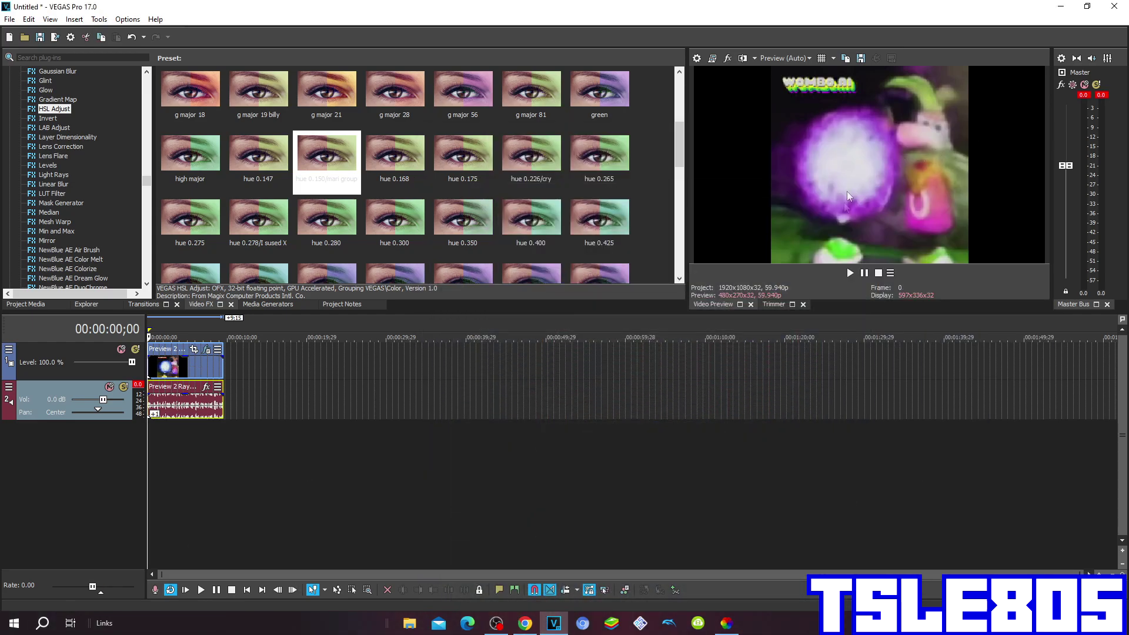
pyautogui.click(850, 273)
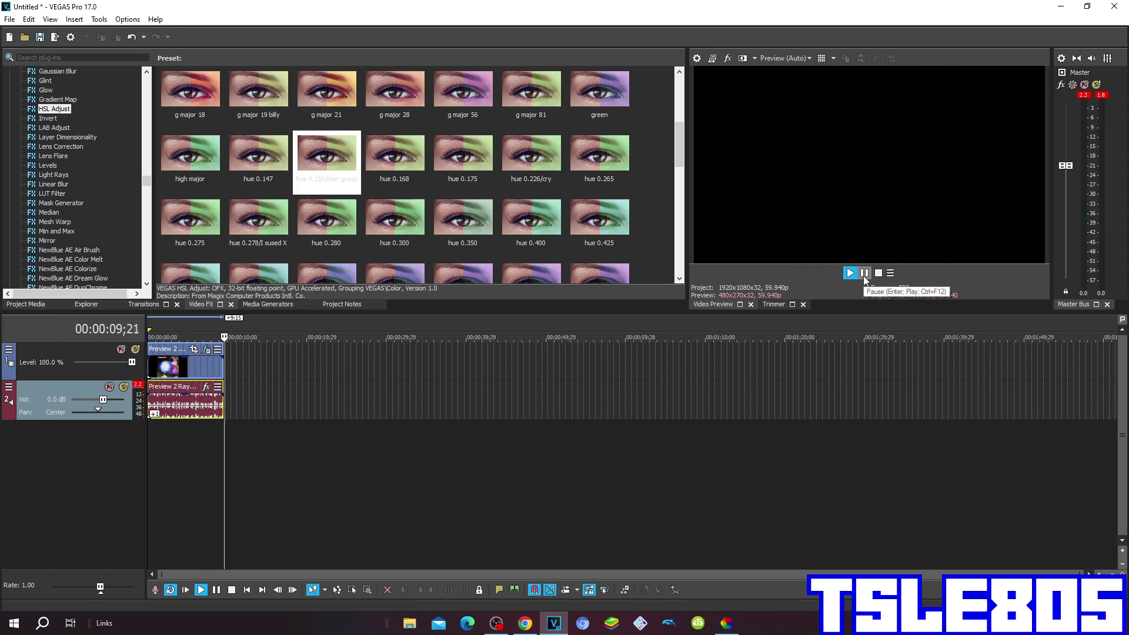
pyautogui.click(497, 623)
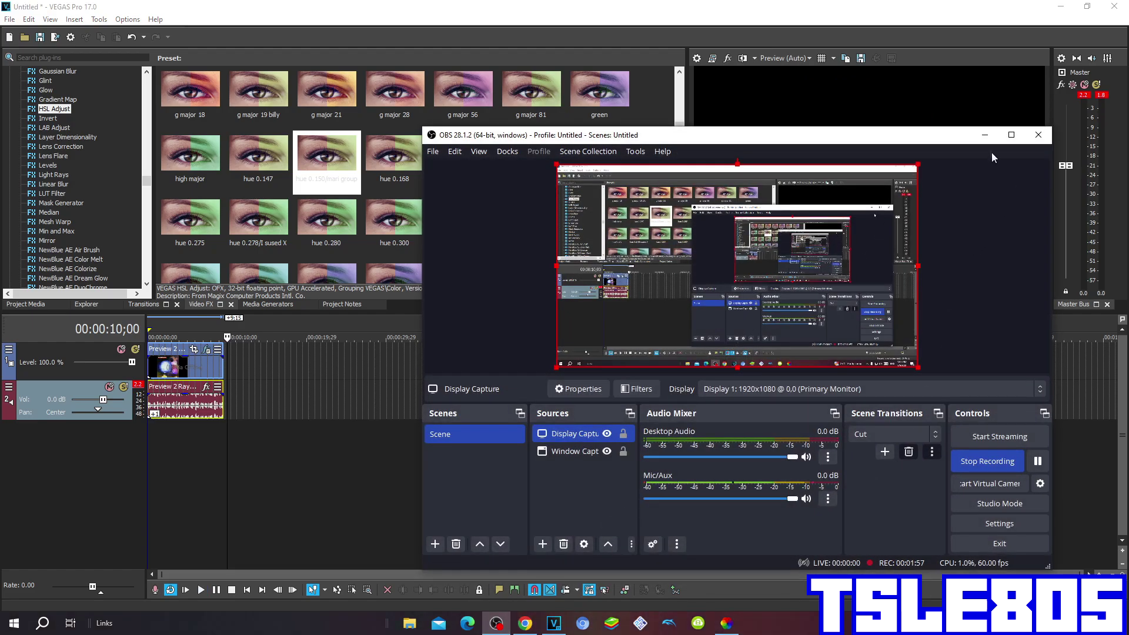
pyautogui.click(984, 135)
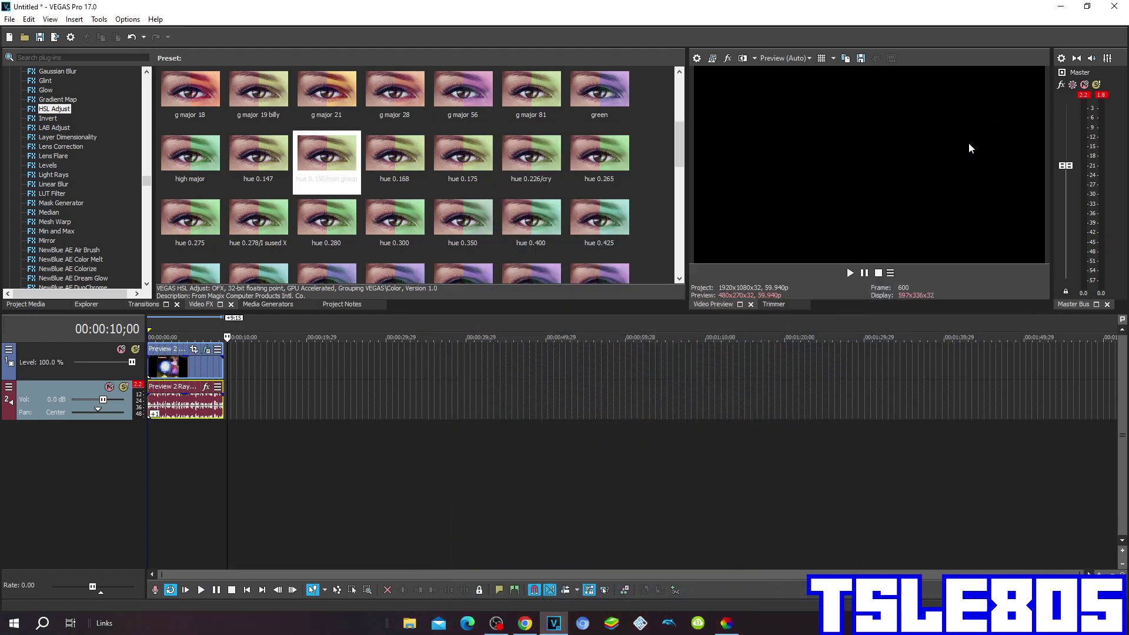